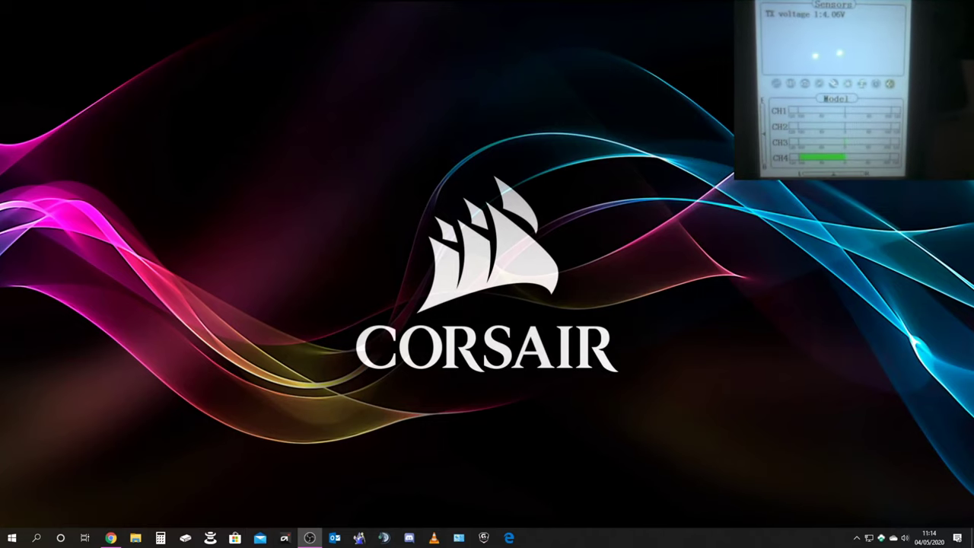
- Open Devices and Printers from the Windows Control Panel
{"action": "left_click", "coordinate": [12, 538]}
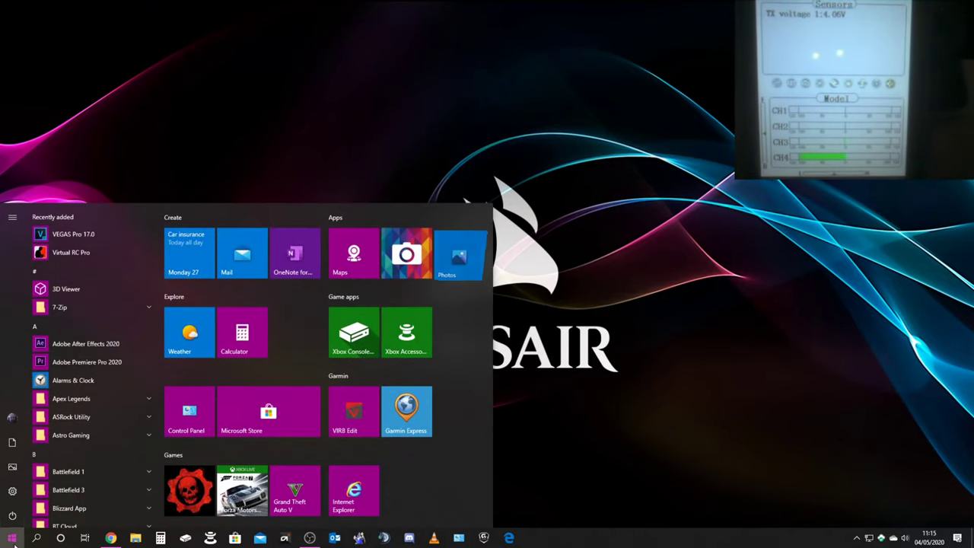
{"action": "type", "text": "de"}
{"action": "key", "text": "BackSpace"}
{"action": "key", "text": "BackSpace"}
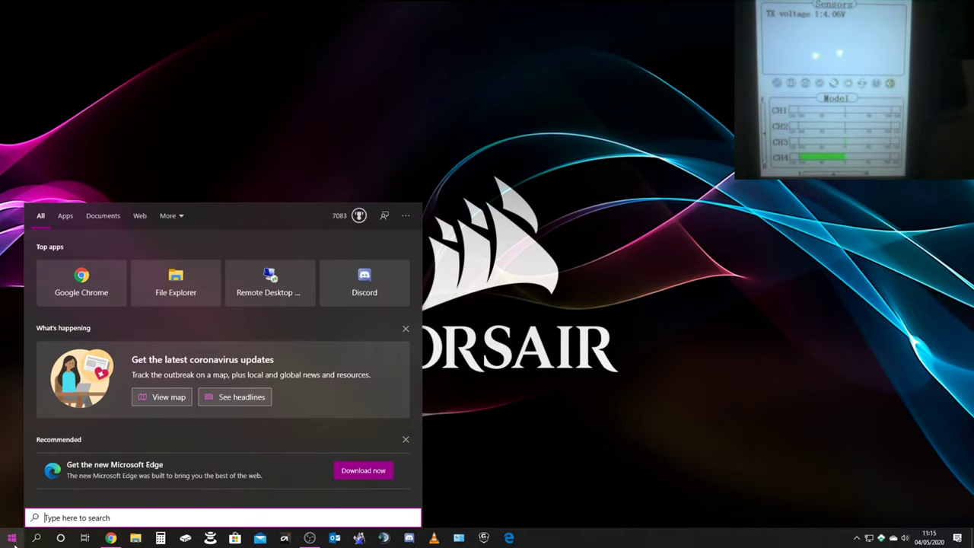
{"action": "type", "text": "cont"}
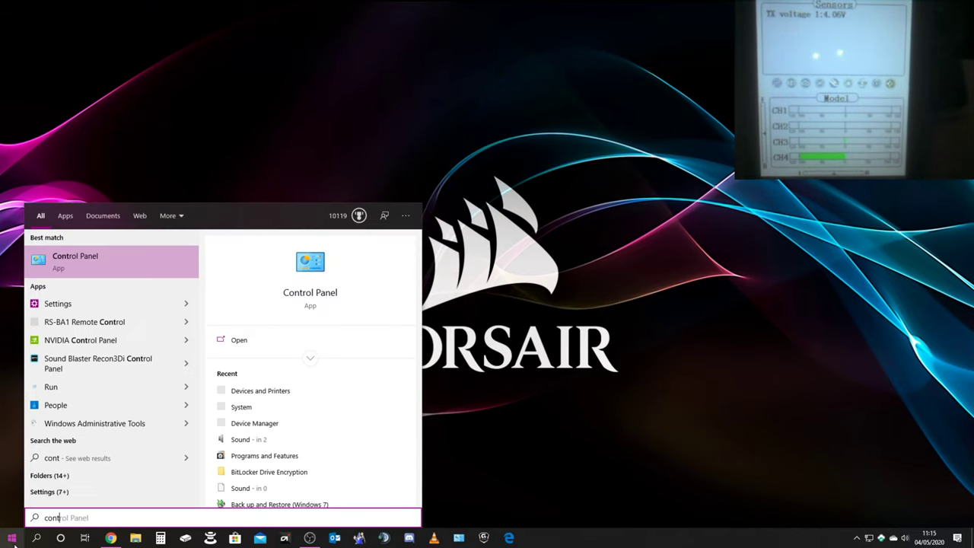
{"action": "key", "text": "Return"}
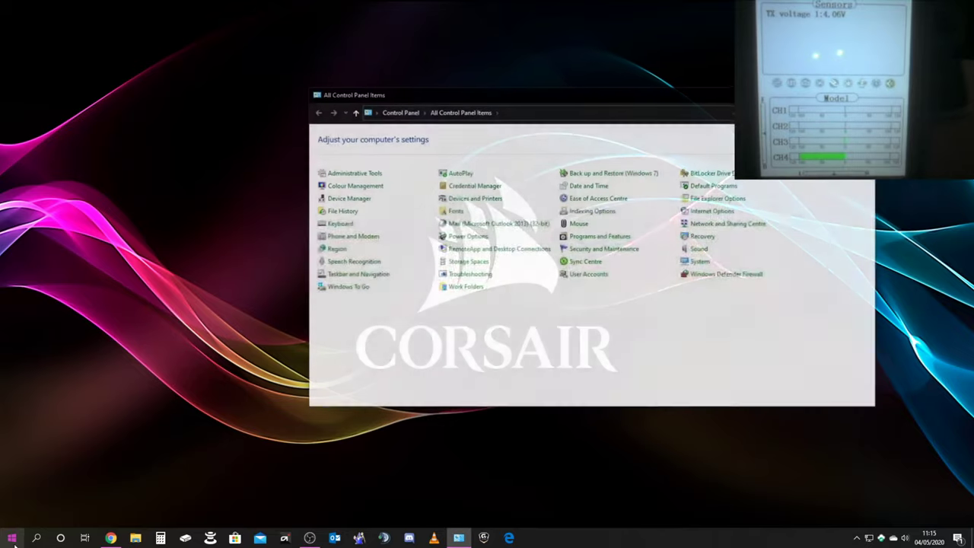
{"action": "left_click", "coordinate": [500, 199]}
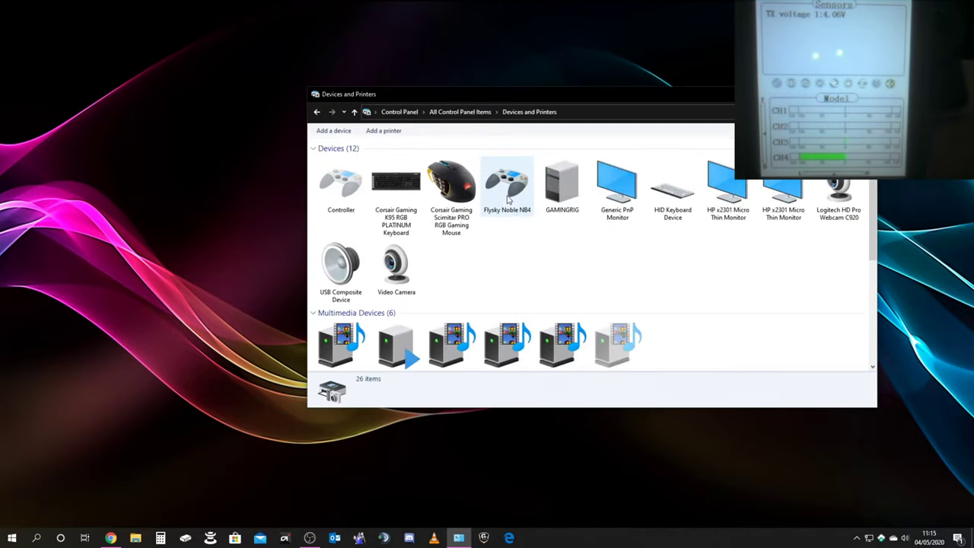
- Check the Flysky Noble NB4's device properties and open its game controller settings
{"action": "double_click", "coordinate": [509, 186]}
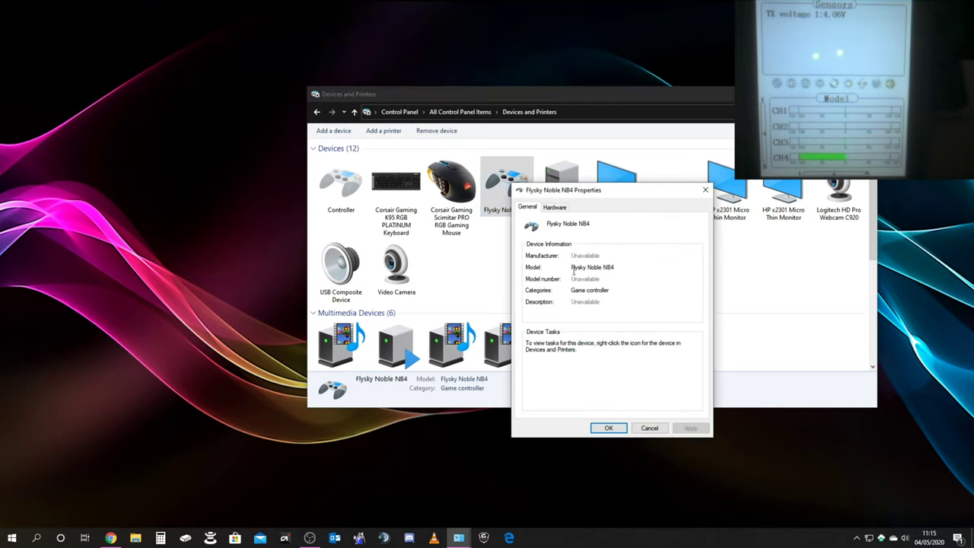
{"action": "left_click", "coordinate": [648, 428]}
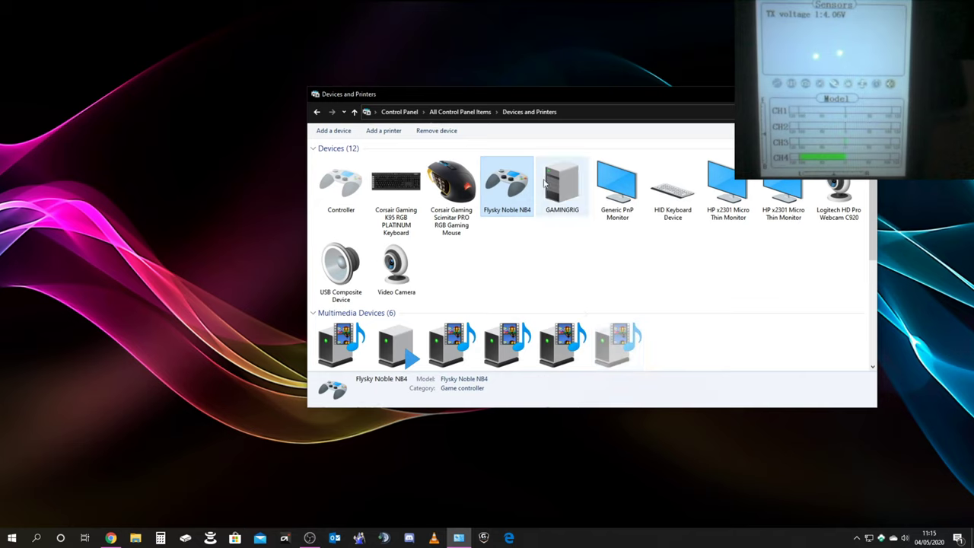
{"action": "right_click", "coordinate": [502, 185]}
{"action": "left_click", "coordinate": [528, 191]}
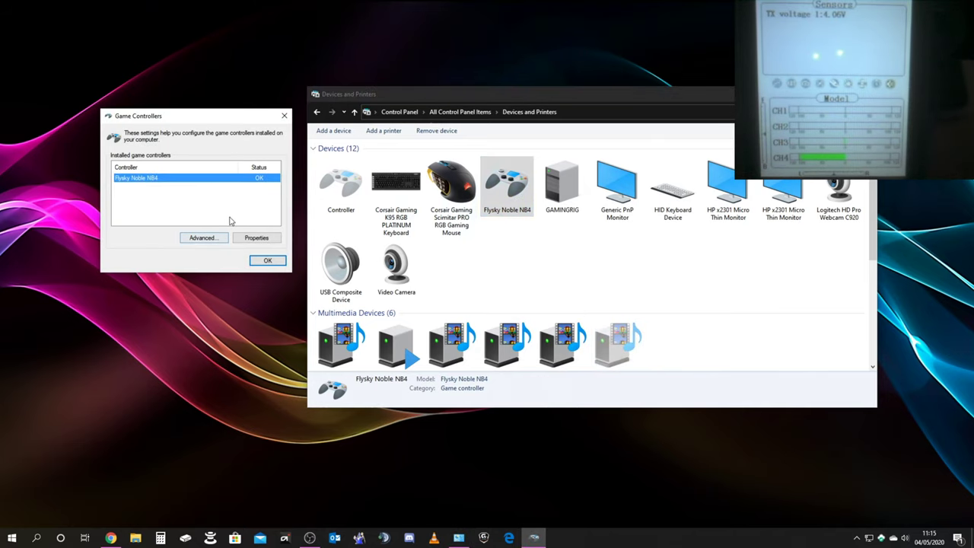
- Choose Flysky Noble NB4 as the preferred device for older programs in the advanced game controller settings
{"action": "left_click", "coordinate": [208, 239]}
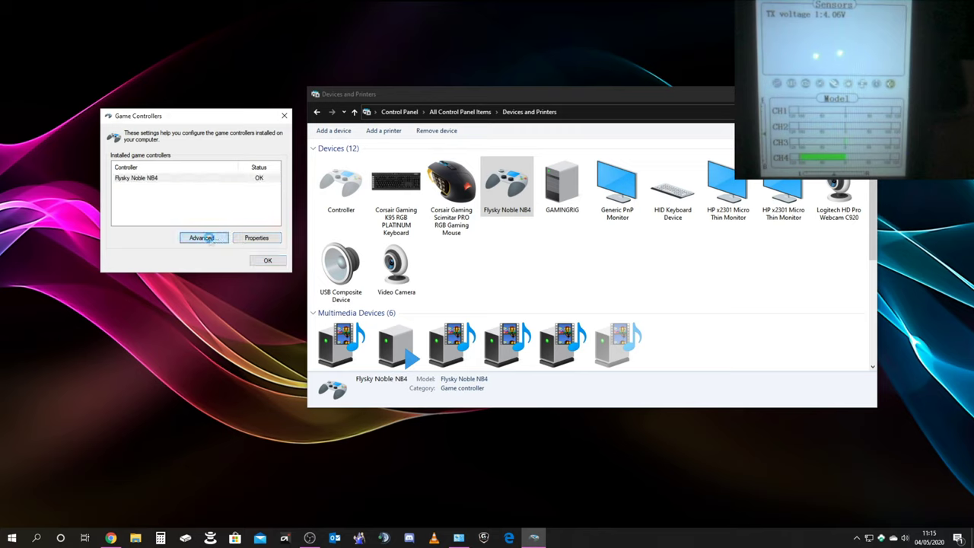
{"action": "left_click", "coordinate": [174, 177]}
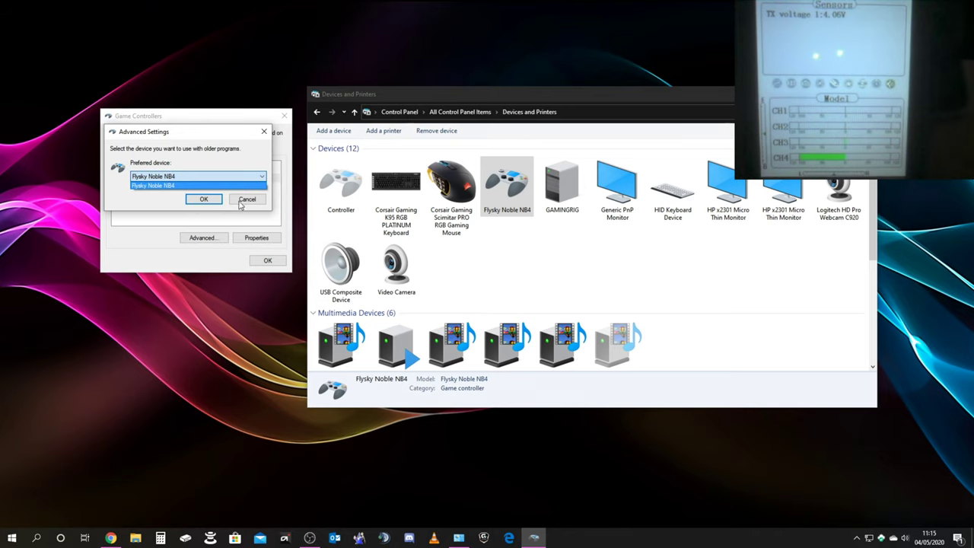
{"action": "left_click", "coordinate": [203, 199]}
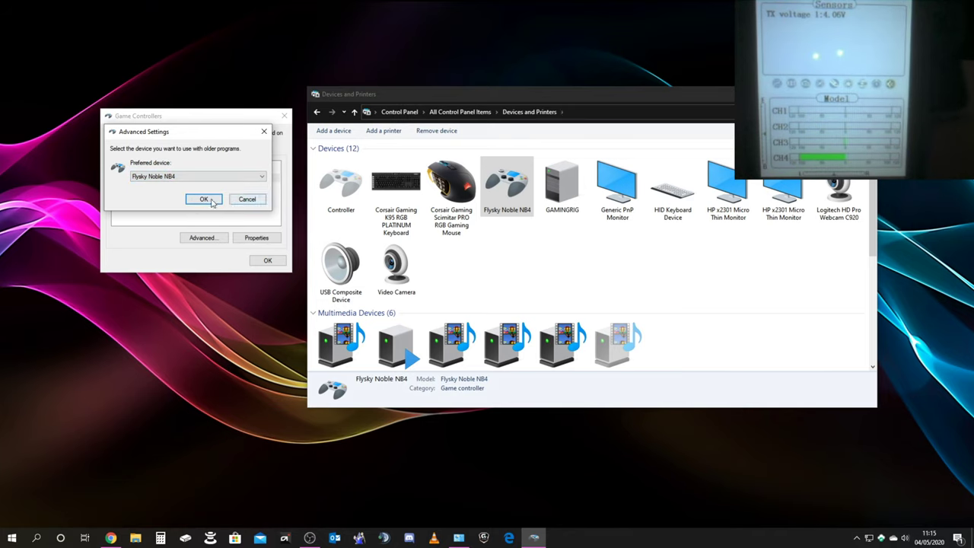
{"action": "left_click", "coordinate": [204, 200]}
- Examine the Flysky Noble NB4's axes and buttons on its test page, clearing other windows aside, and close the controller dialogs
{"action": "left_click", "coordinate": [257, 238]}
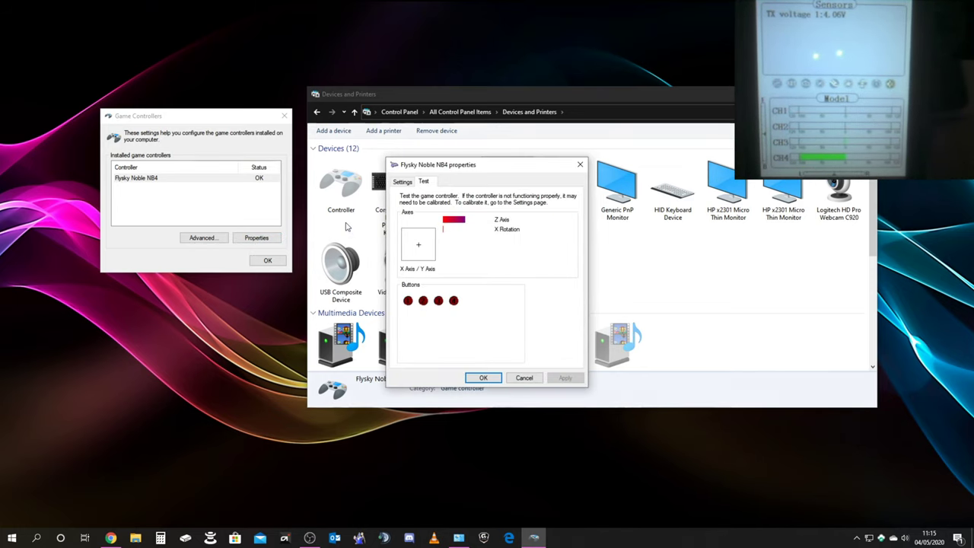
{"action": "left_click_drag", "start_coordinate": [482, 165], "coordinate": [141, 240]}
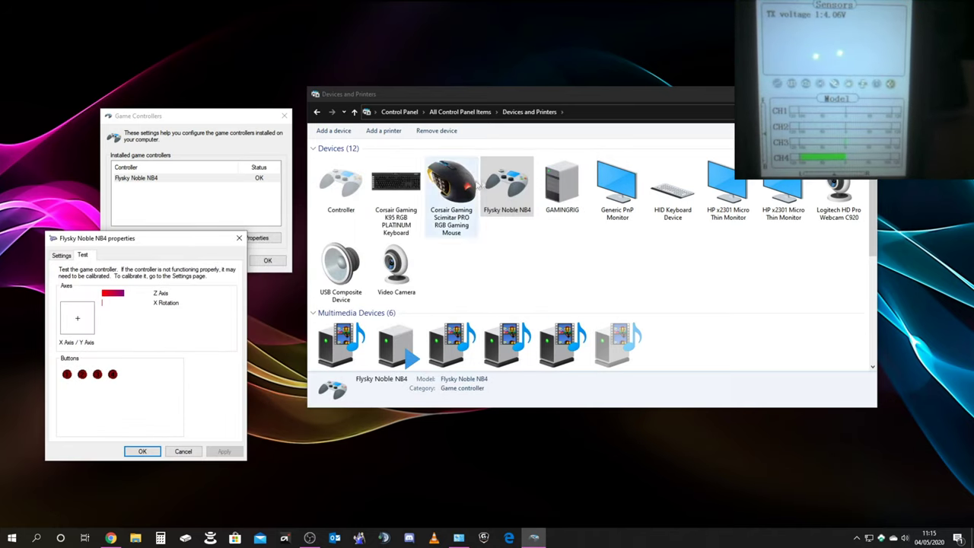
{"action": "left_click", "coordinate": [738, 182]}
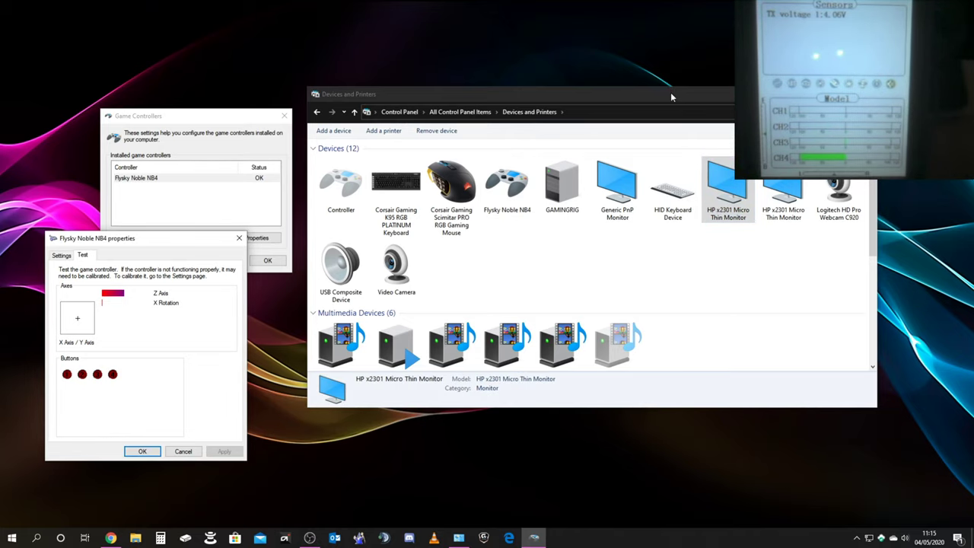
{"action": "left_click_drag", "start_coordinate": [668, 86], "coordinate": [523, 183]}
{"action": "left_click", "coordinate": [722, 191]}
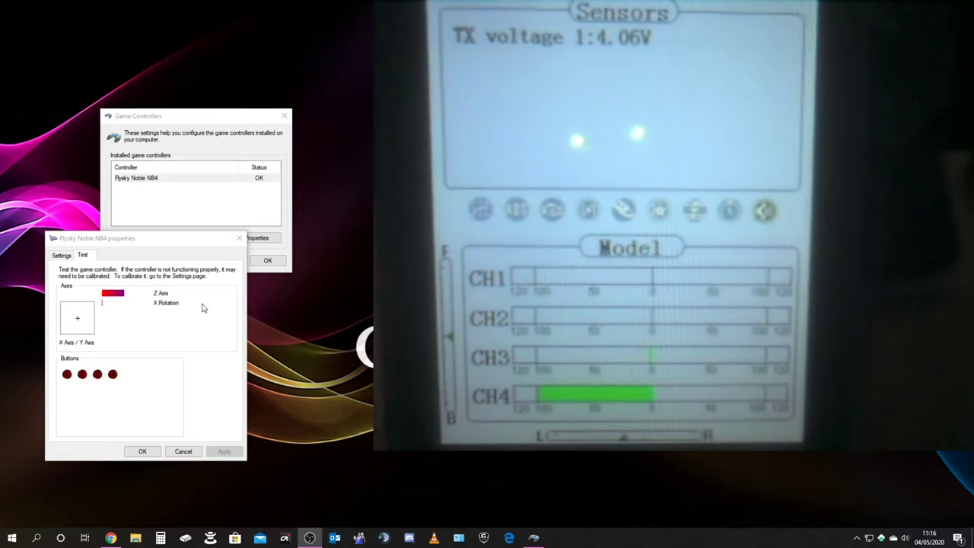
{"action": "left_click", "coordinate": [190, 343]}
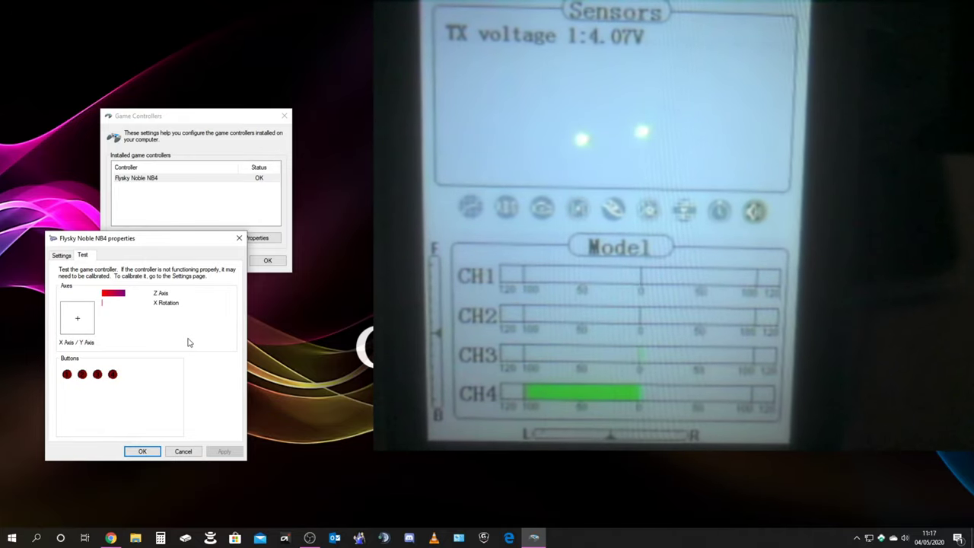
{"action": "left_click", "coordinate": [144, 451]}
{"action": "left_click", "coordinate": [268, 260]}
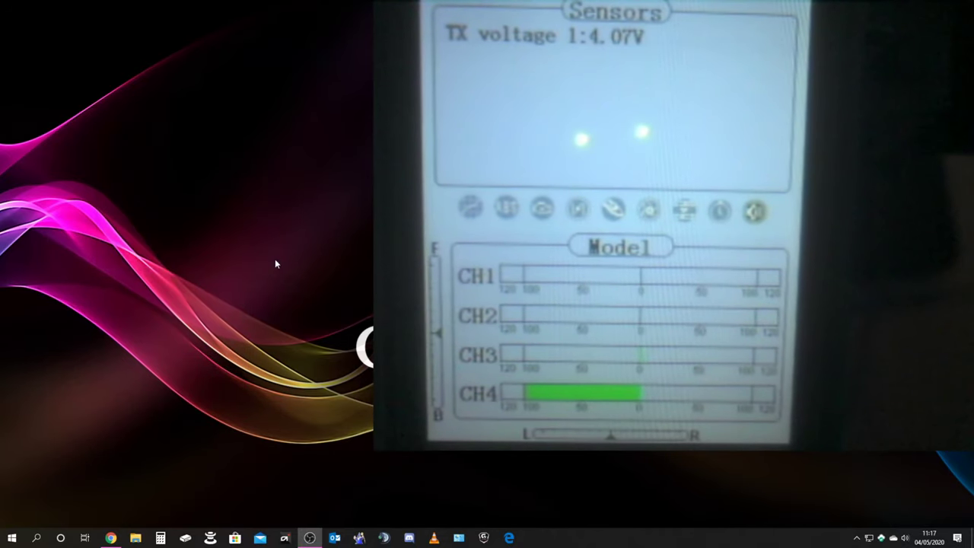
- Switch to Chrome and download the VRC Pro setup exe to the Downloads folder as VirtualRCPro4.1.4424.exe
{"action": "left_click", "coordinate": [110, 537]}
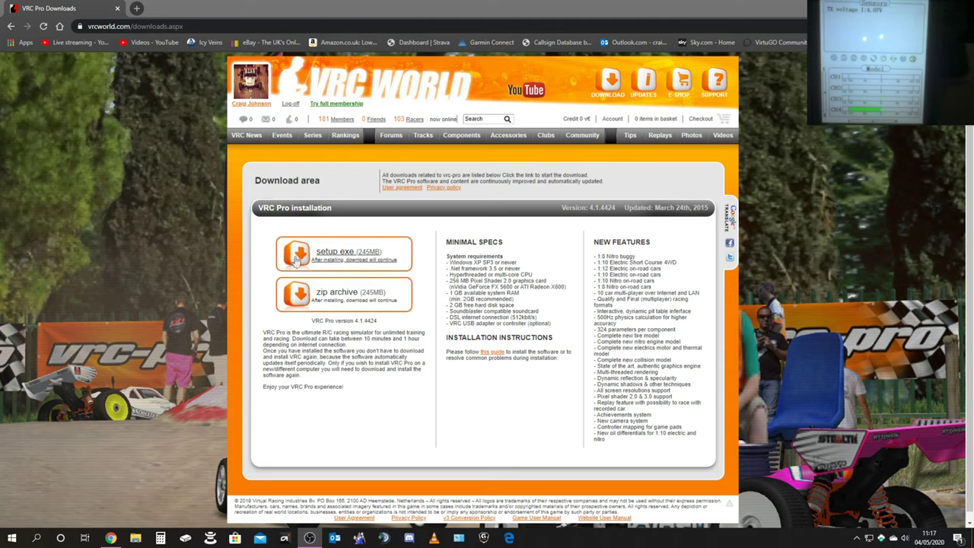
{"action": "left_click", "coordinate": [341, 263]}
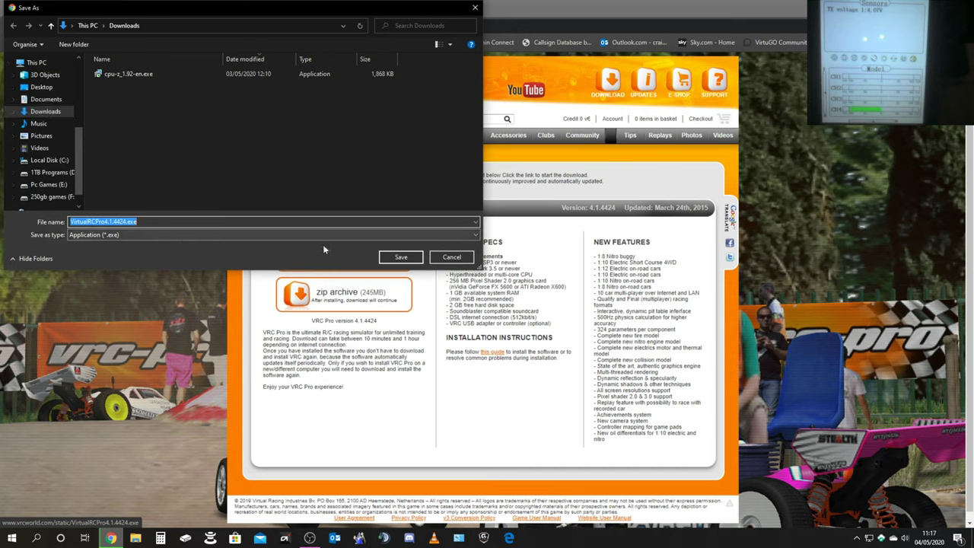
{"action": "left_click", "coordinate": [401, 257]}
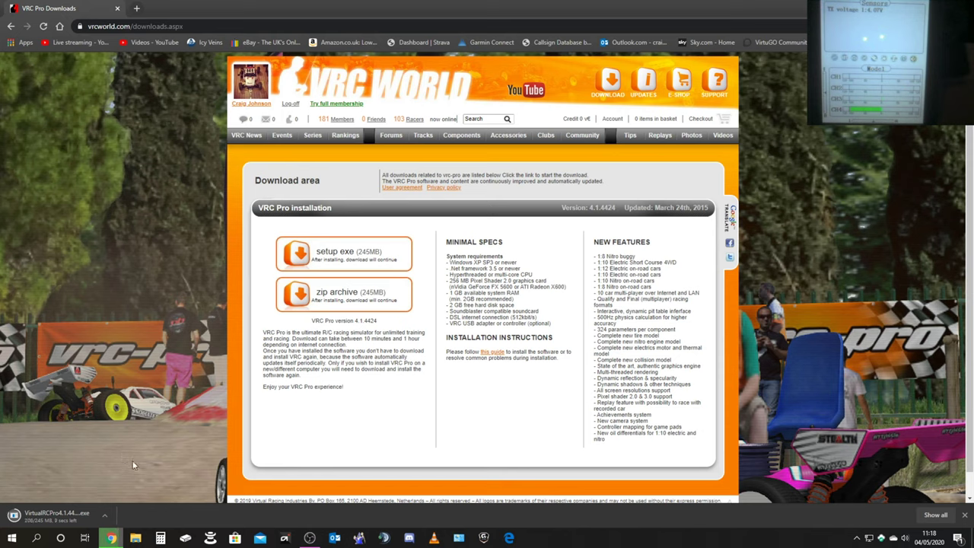
- Locate the downloaded VirtualRCPro4.1.4424.exe installer in the Downloads folder and close the folder window
{"action": "left_click", "coordinate": [106, 517]}
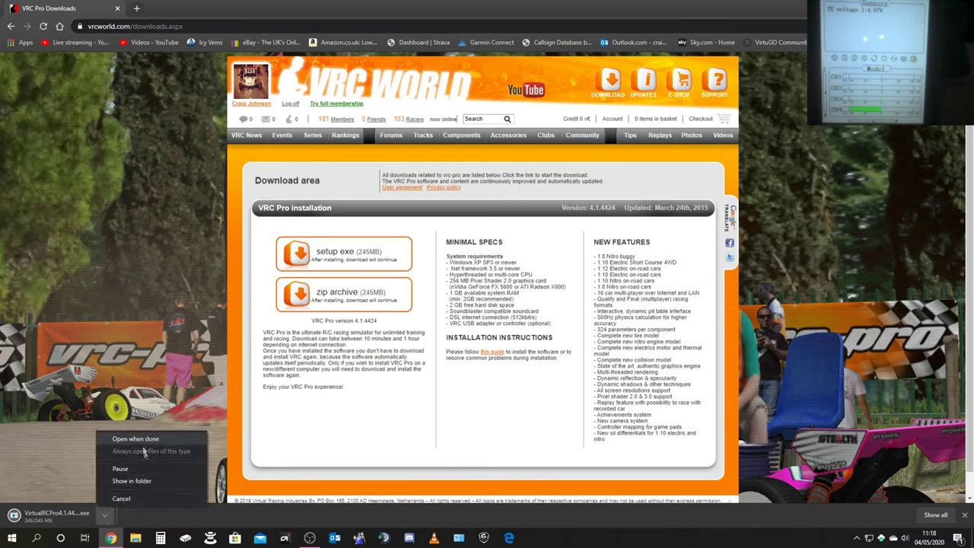
{"action": "left_click", "coordinate": [145, 482]}
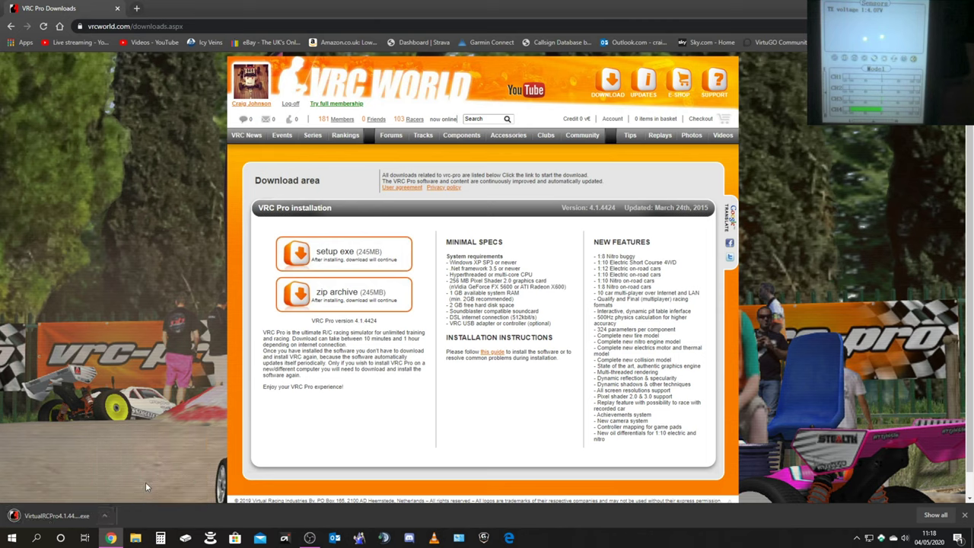
{"action": "left_click", "coordinate": [105, 516]}
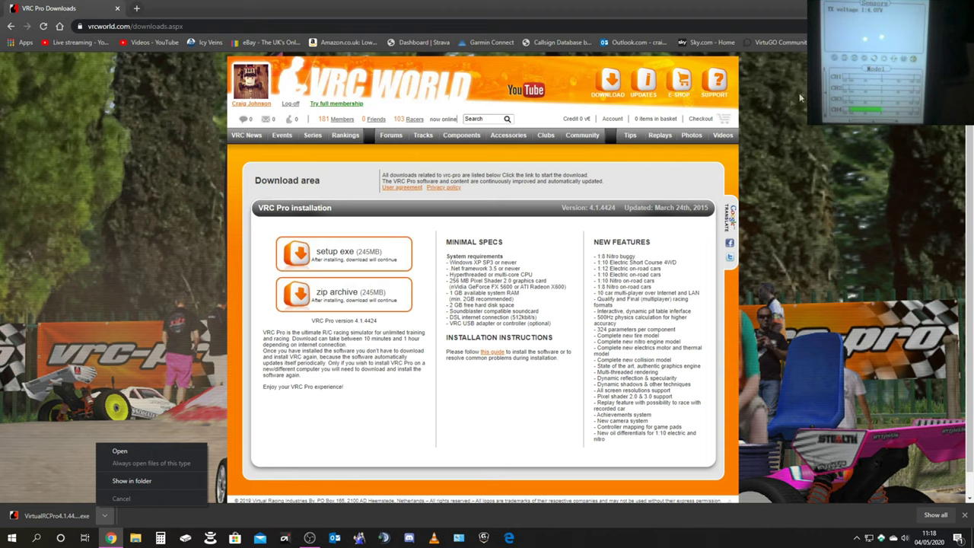
{"action": "key", "text": "super+d"}
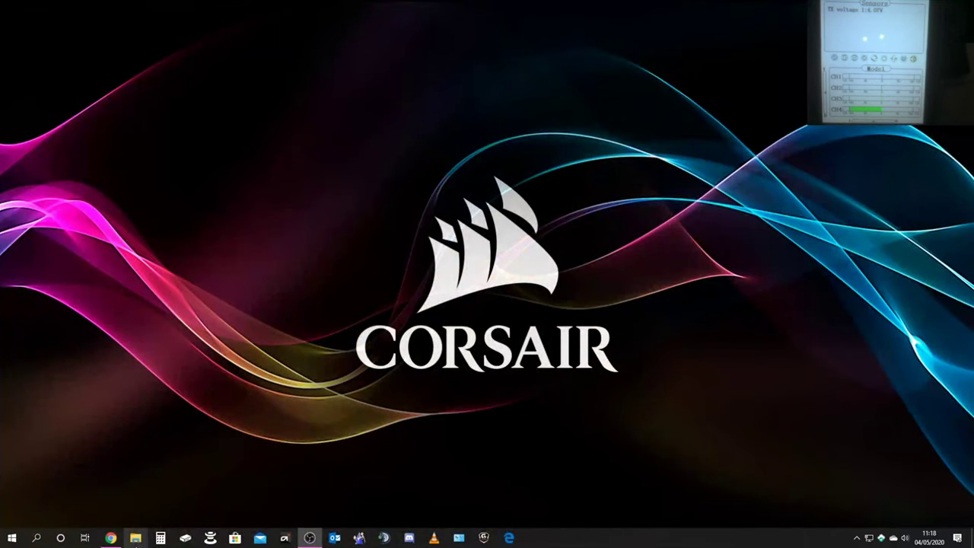
{"action": "left_click", "coordinate": [136, 537]}
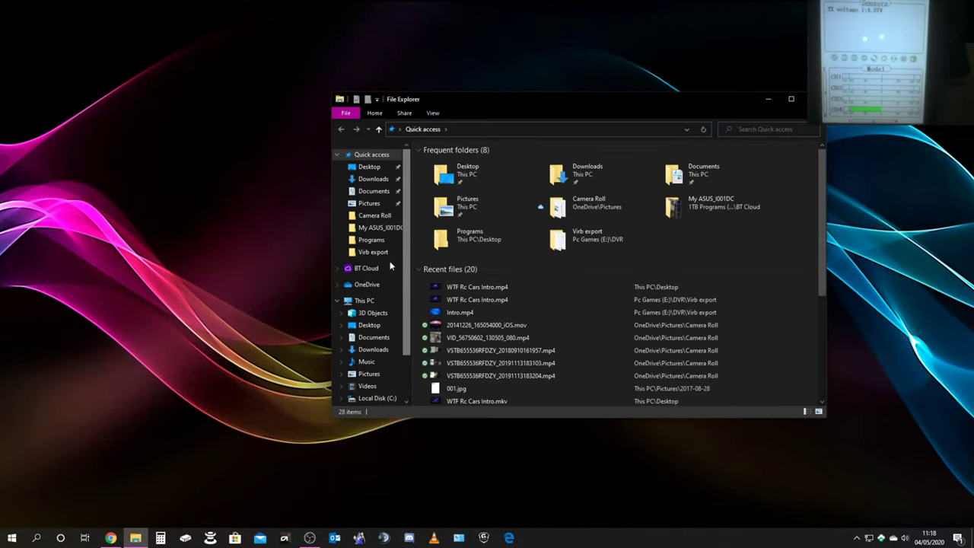
{"action": "left_click", "coordinate": [373, 179]}
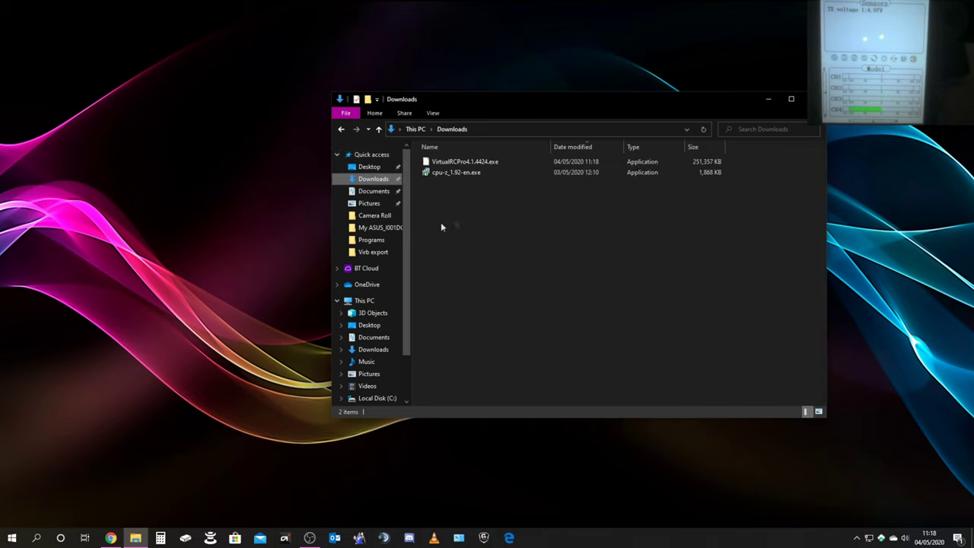
{"action": "left_click", "coordinate": [457, 162]}
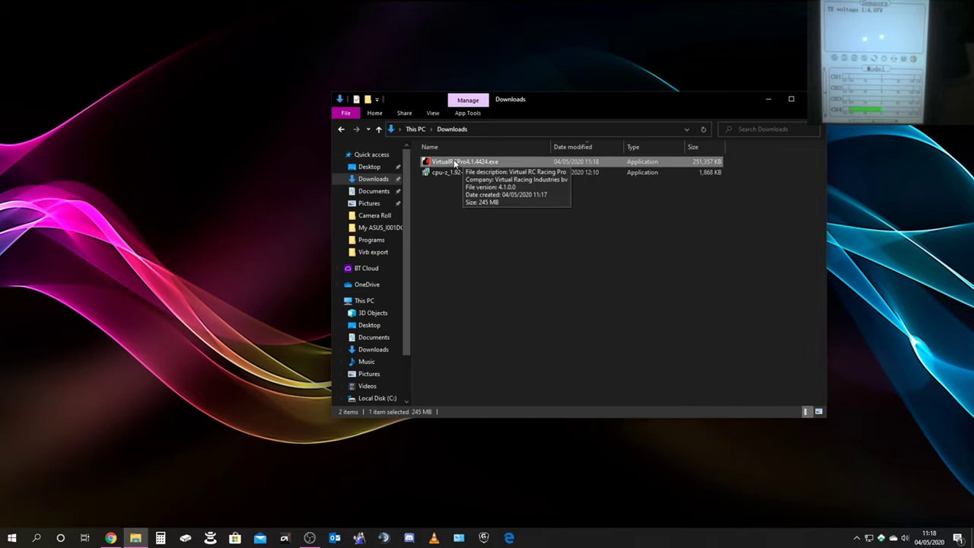
{"action": "left_click", "coordinate": [810, 99]}
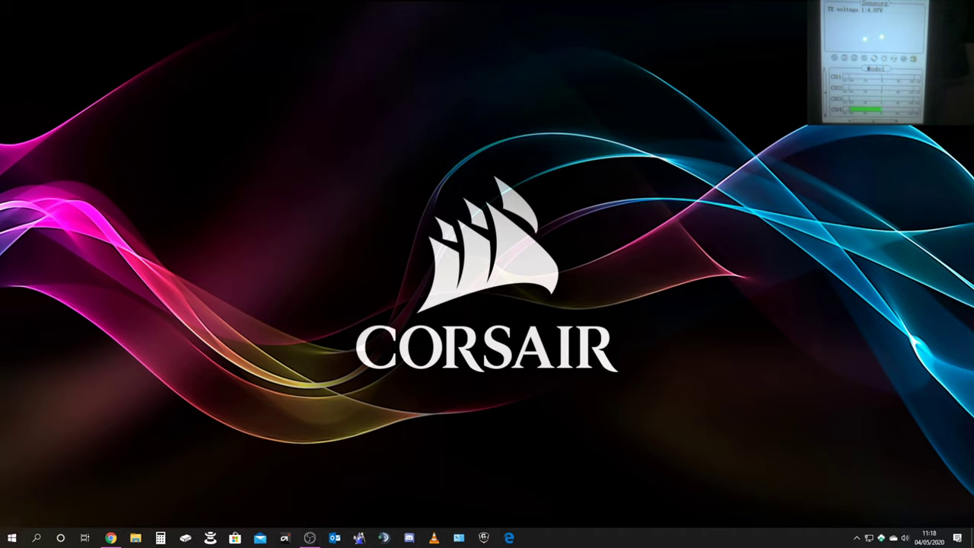
- Move the Virtual RC Pro shortcut into view on the desktop and launch the game through its updater
{"action": "left_click_drag", "start_coordinate": [3, 340], "coordinate": [134, 329]}
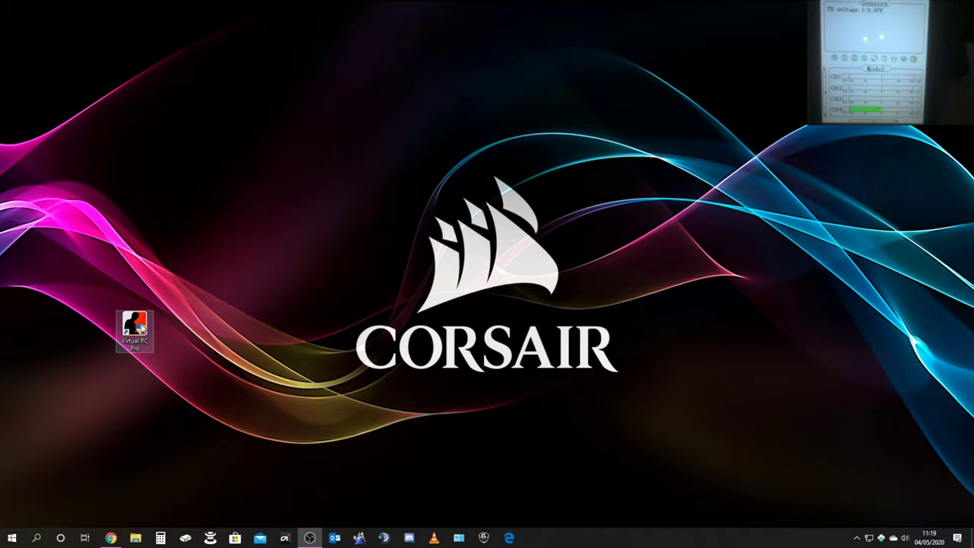
{"action": "double_click", "coordinate": [140, 327]}
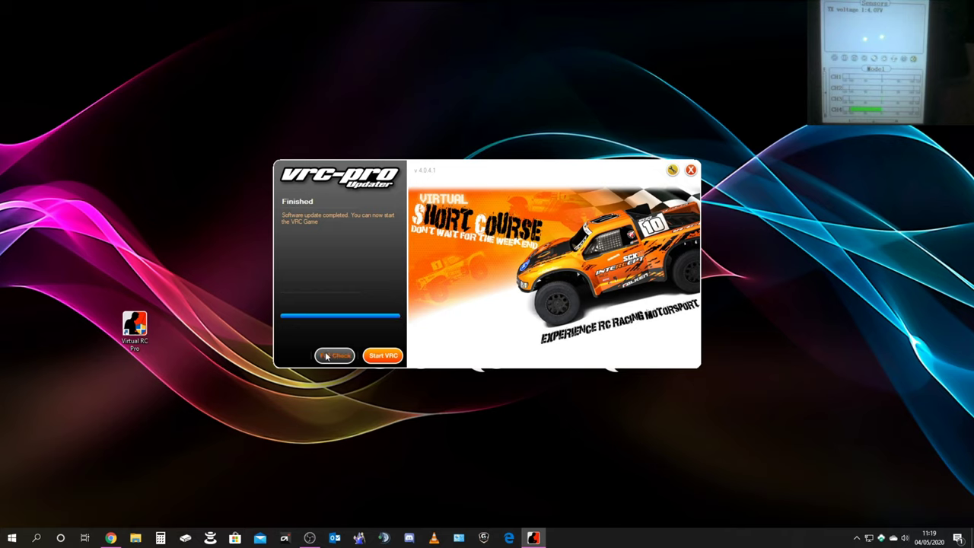
{"action": "left_click", "coordinate": [383, 356]}
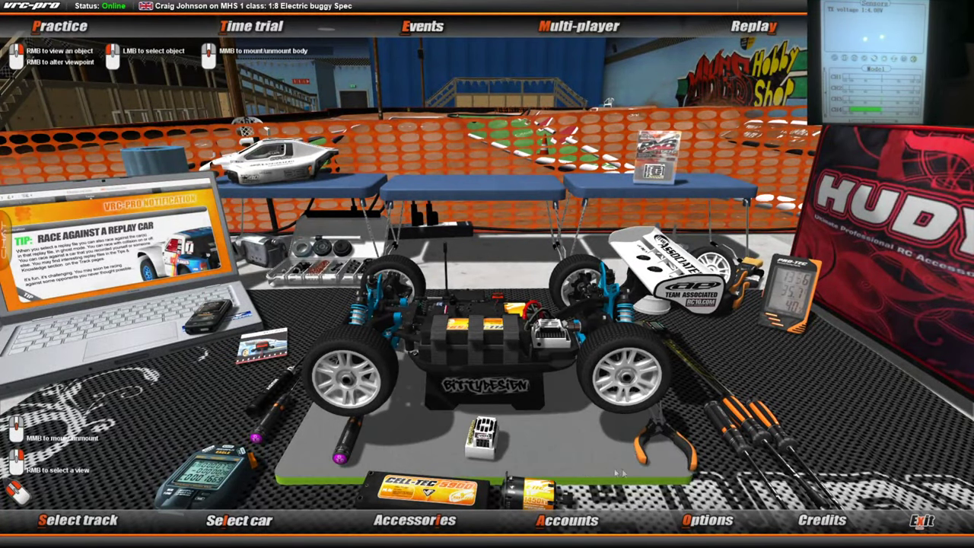
- Choose the Flysky Noble NB4 as the controller in the game's control options, then review and accept its customized input mapping
{"action": "left_click", "coordinate": [699, 523]}
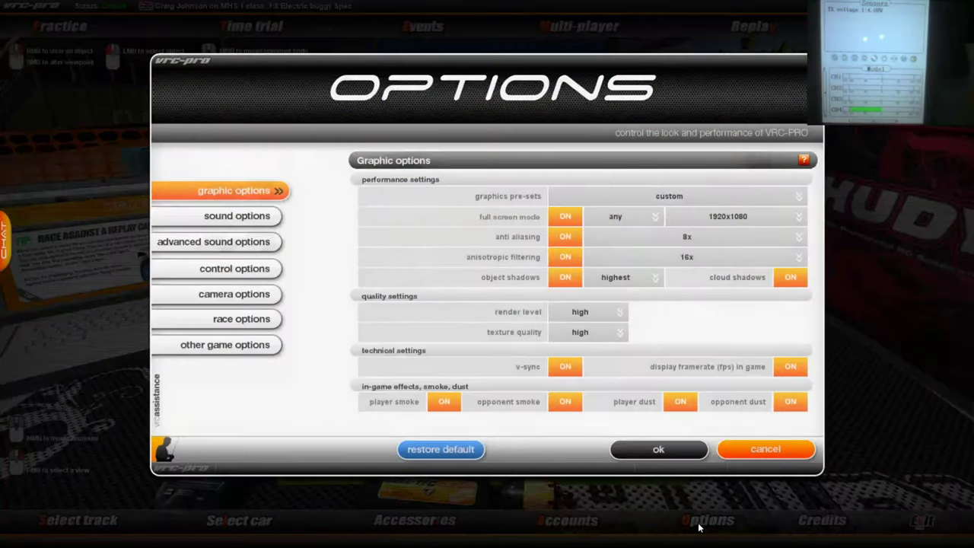
{"action": "left_click", "coordinate": [225, 271]}
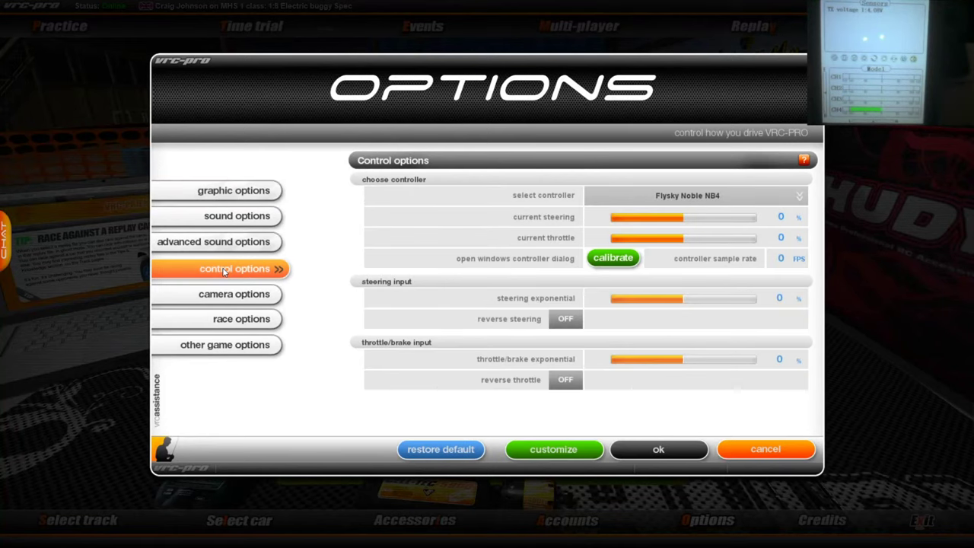
{"action": "left_click", "coordinate": [762, 191]}
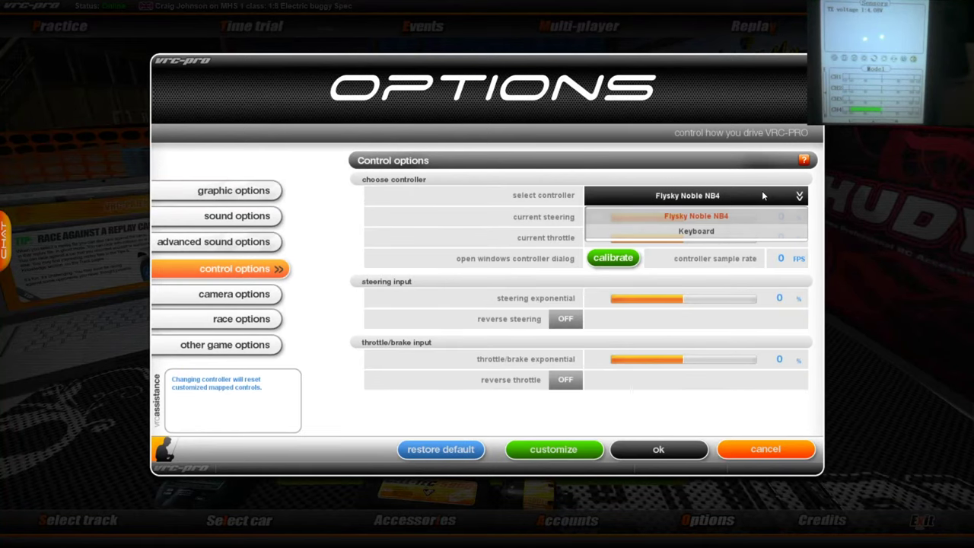
{"action": "left_click", "coordinate": [697, 218]}
{"action": "left_click", "coordinate": [694, 196]}
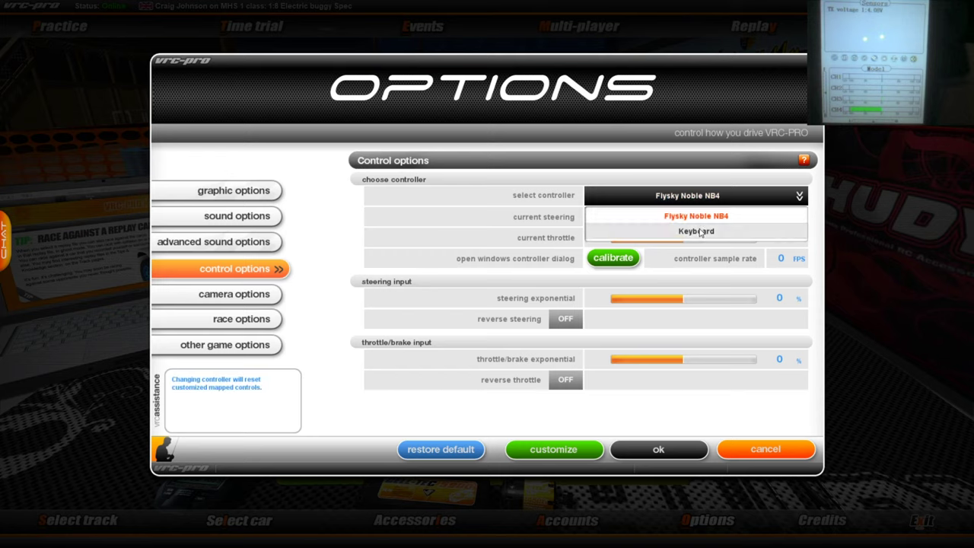
{"action": "left_click", "coordinate": [699, 232]}
{"action": "left_click", "coordinate": [766, 197]}
{"action": "left_click", "coordinate": [716, 216]}
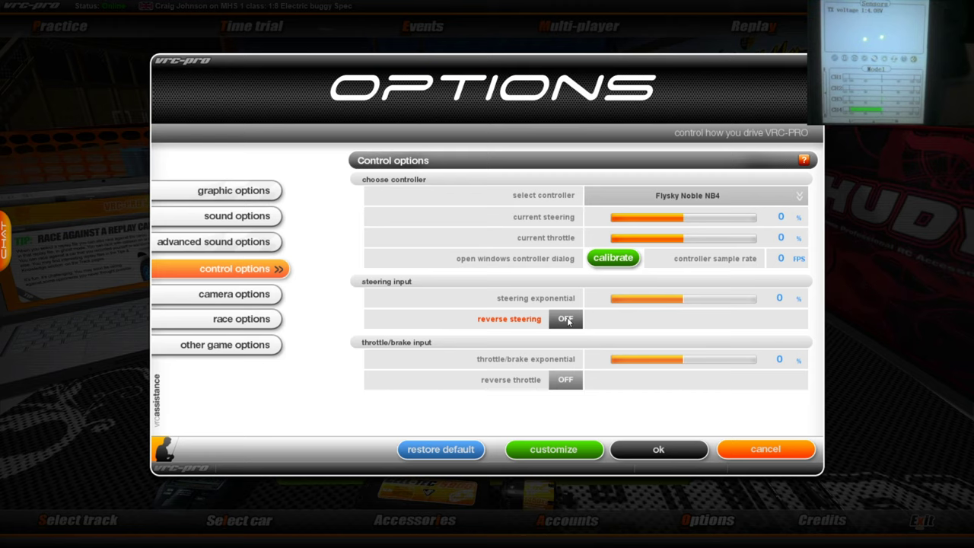
{"action": "left_click", "coordinate": [548, 455]}
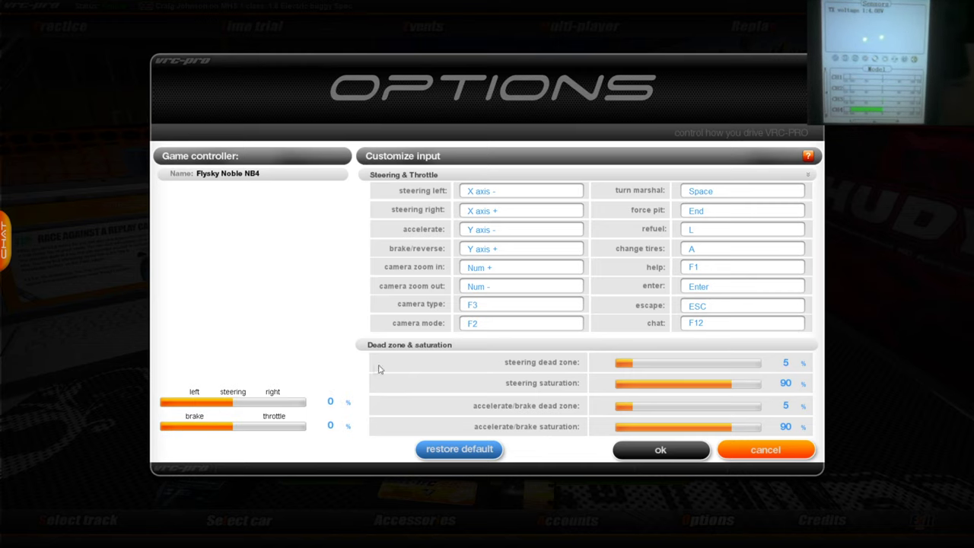
{"action": "left_click", "coordinate": [653, 449]}
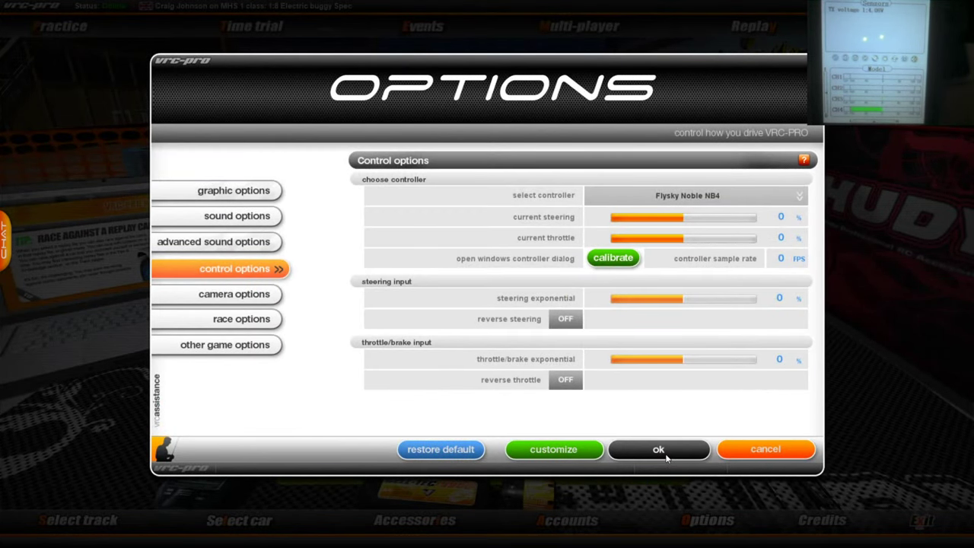
- Examine the graphic settings, including resolution, anti-aliasing and filtering, and the sound settings, then return to the control options and accept them
{"action": "left_click", "coordinate": [258, 191]}
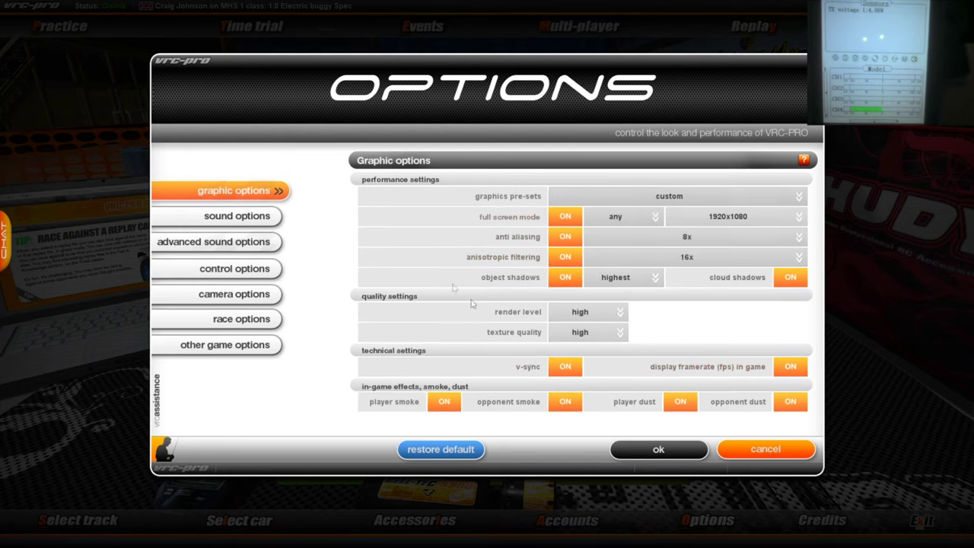
{"action": "left_click", "coordinate": [263, 219]}
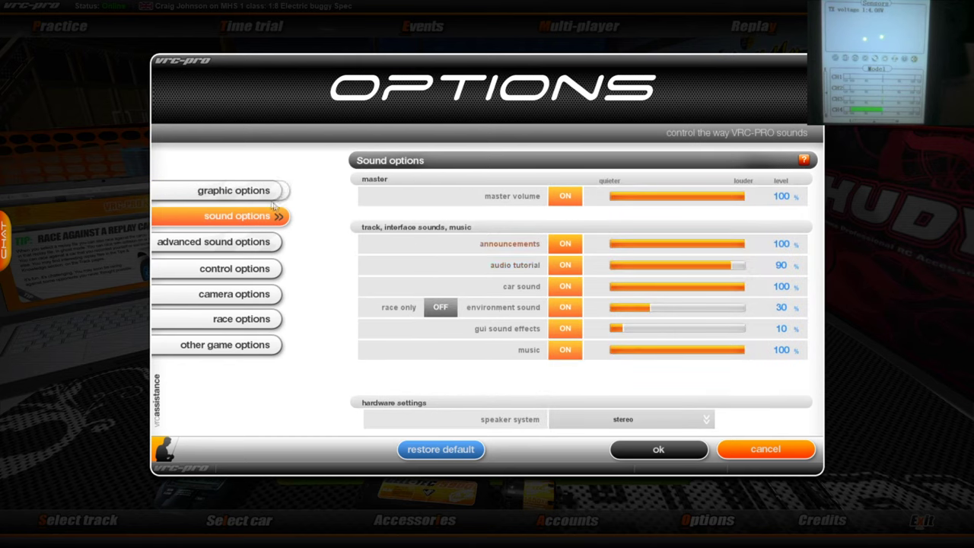
{"action": "left_click", "coordinate": [247, 192]}
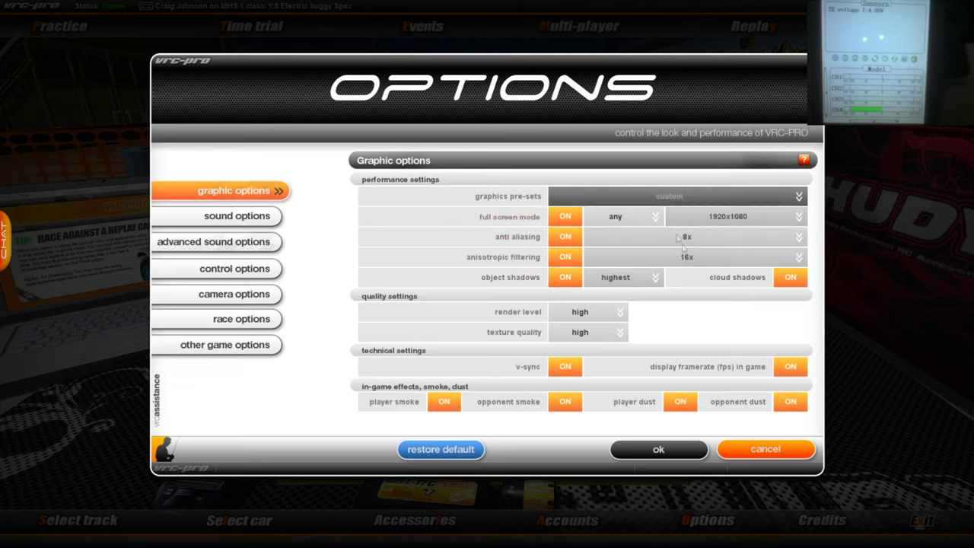
{"action": "mouse_move", "coordinate": [526, 240]}
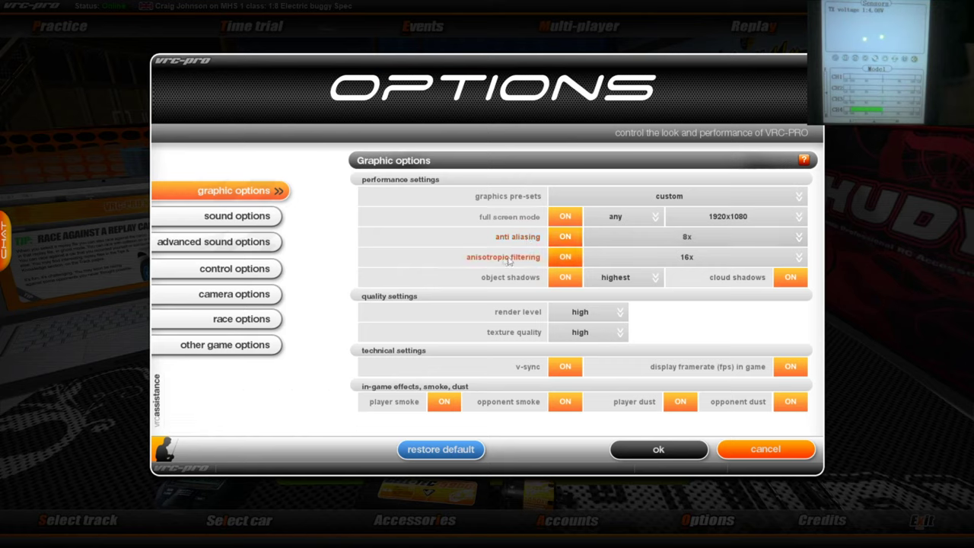
{"action": "mouse_move", "coordinate": [703, 245]}
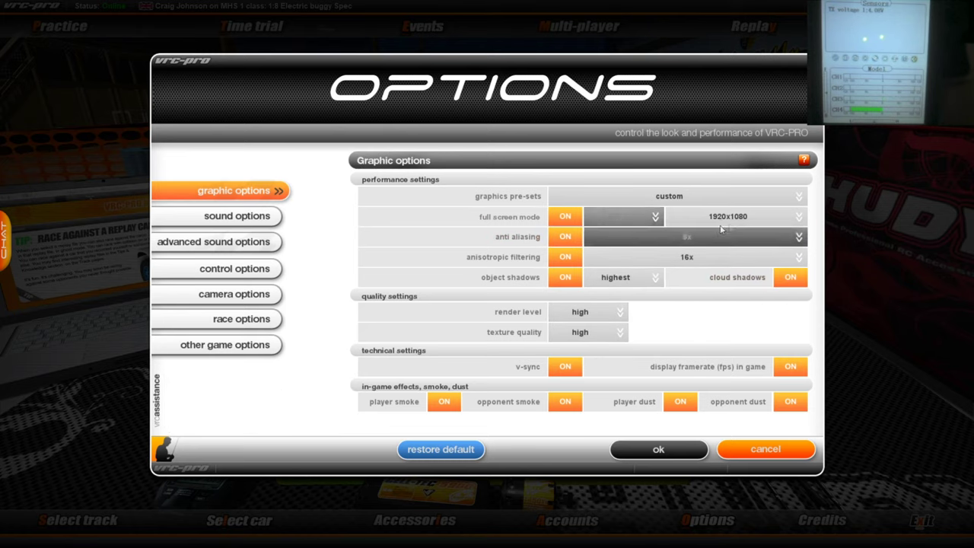
{"action": "mouse_move", "coordinate": [749, 219]}
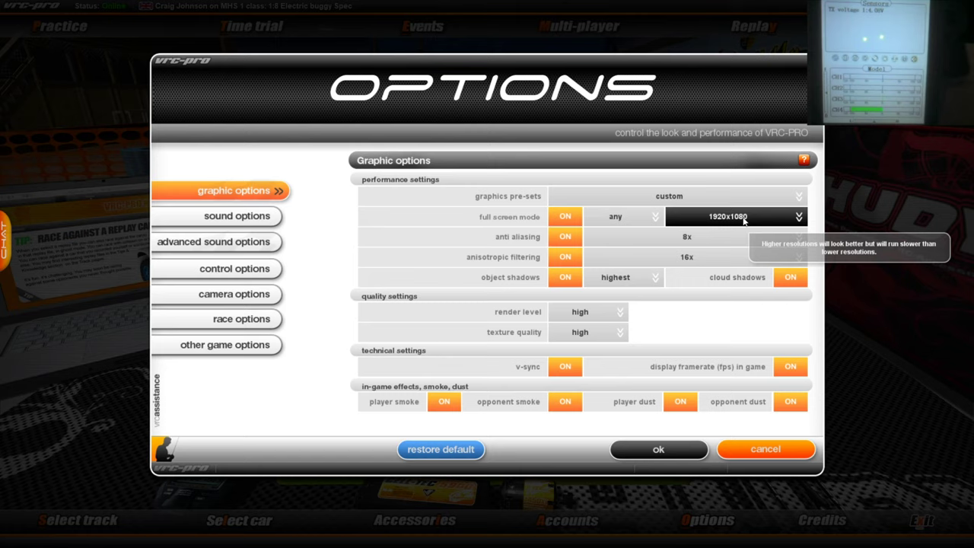
{"action": "mouse_move", "coordinate": [389, 410]}
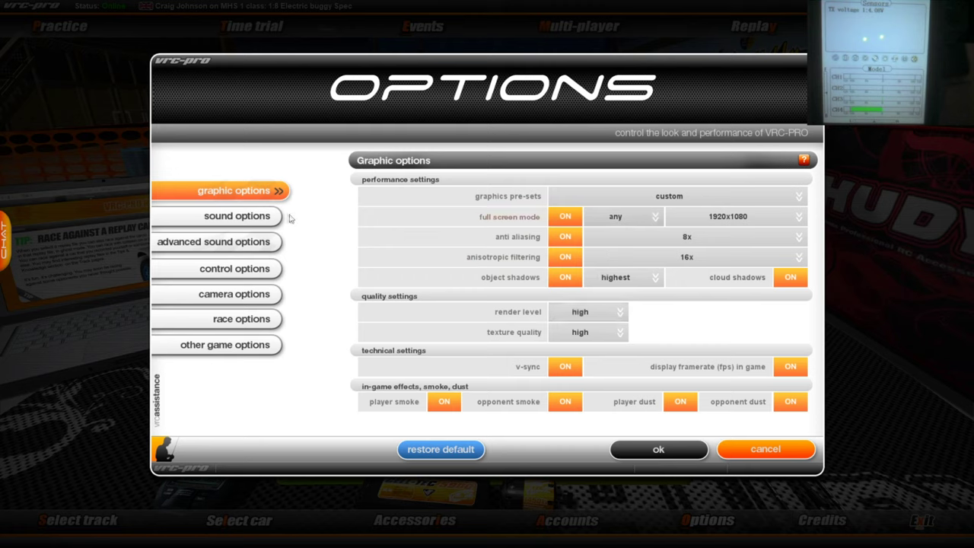
{"action": "left_click", "coordinate": [250, 269]}
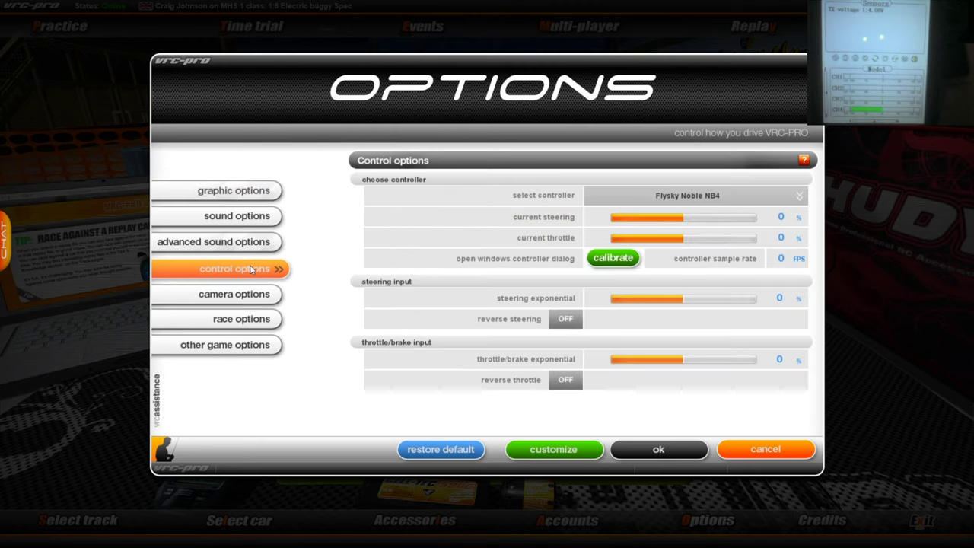
{"action": "left_click", "coordinate": [666, 454]}
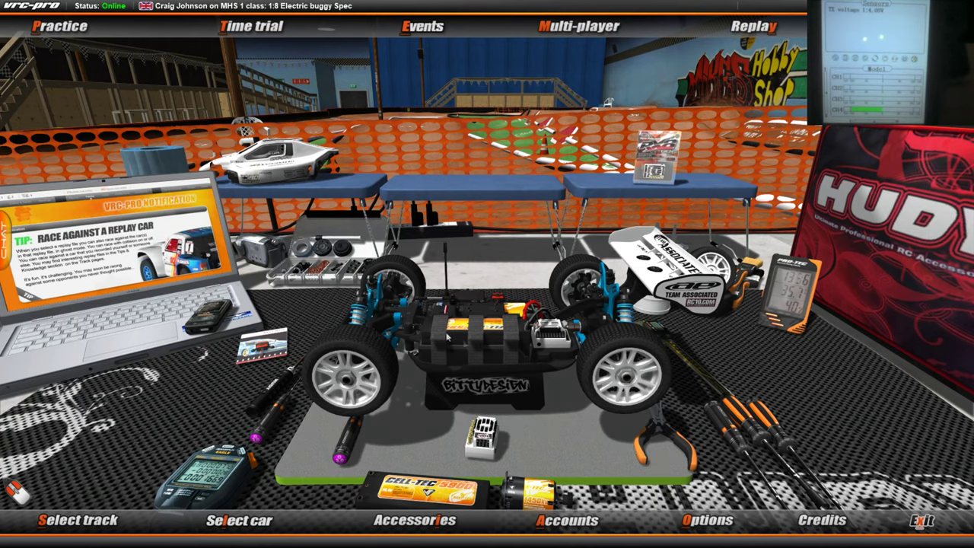
- Select the MHS 1 track and load the 1:8 Electric buggy Spec car with the saved EX8-S spec set-up
{"action": "left_click", "coordinate": [84, 522]}
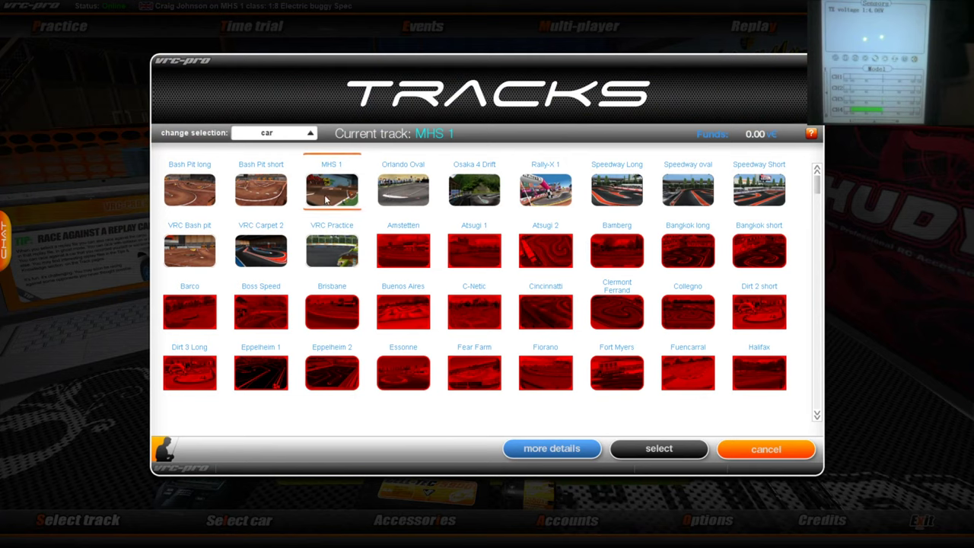
{"action": "left_click", "coordinate": [659, 453]}
{"action": "left_click", "coordinate": [238, 520]}
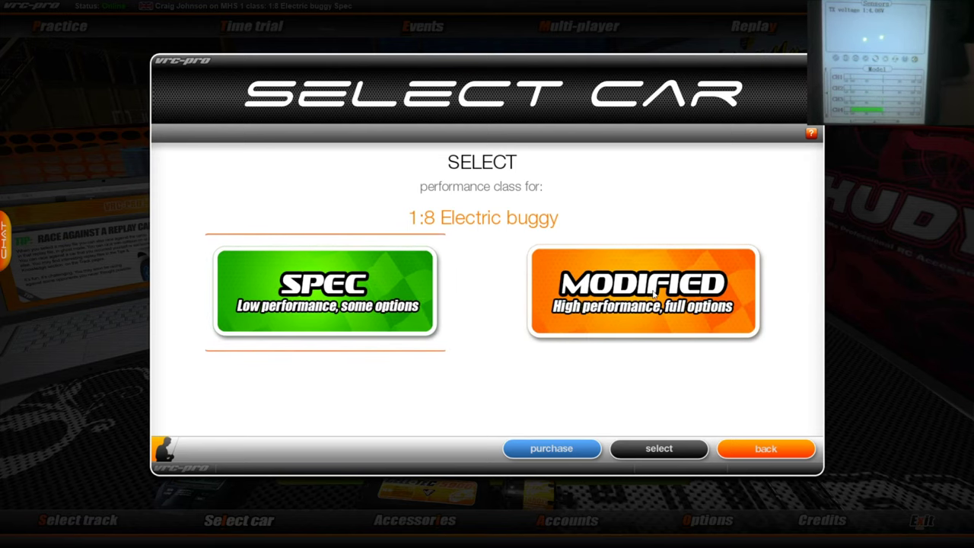
{"action": "left_click", "coordinate": [671, 451]}
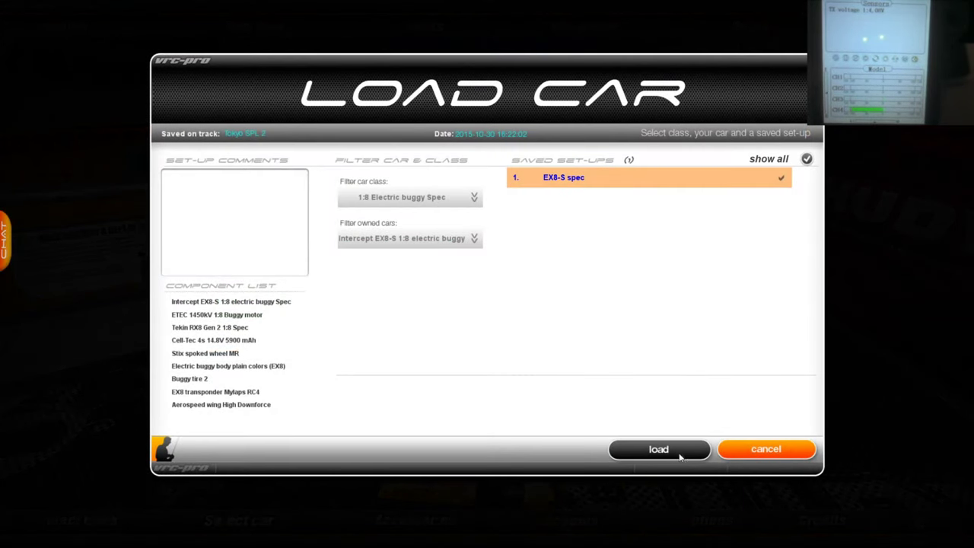
{"action": "left_click", "coordinate": [675, 450]}
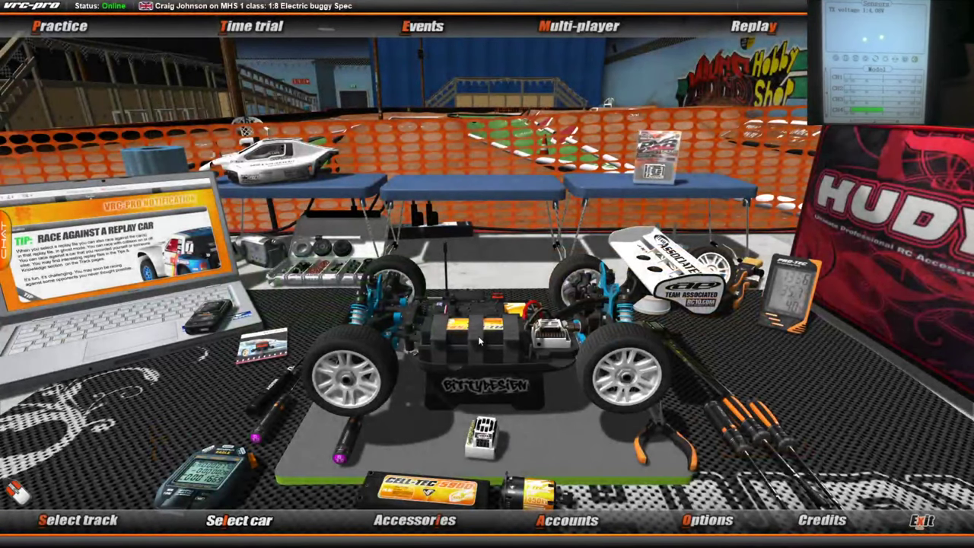
- Start a practice session with collisions on and an easy opponent, and send the car out of the pit stop
{"action": "left_click", "coordinate": [60, 26]}
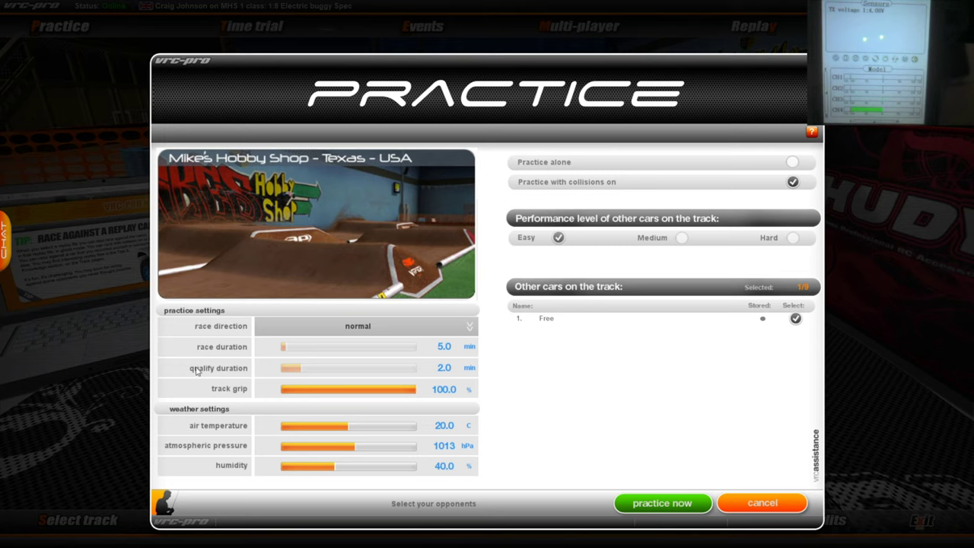
{"action": "left_click", "coordinate": [672, 506]}
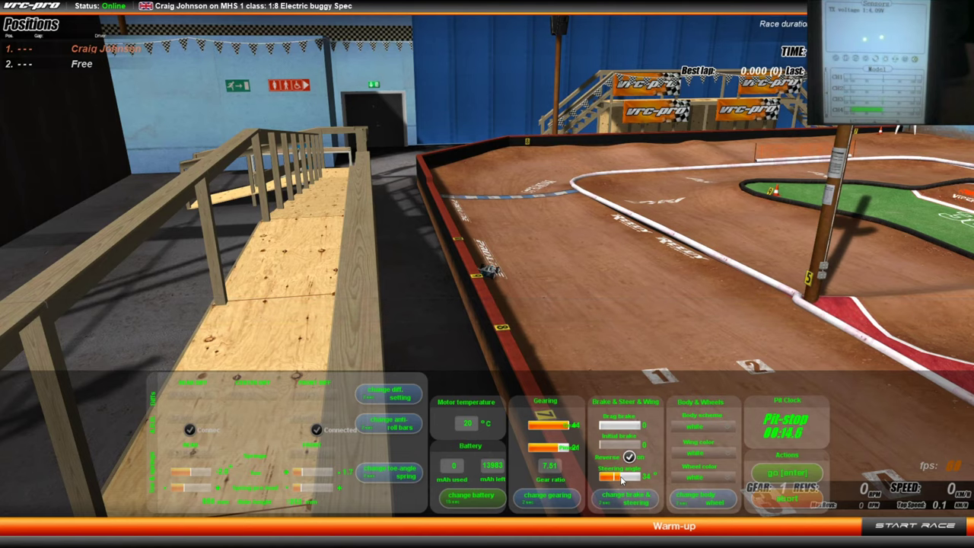
{"action": "left_click", "coordinate": [610, 506]}
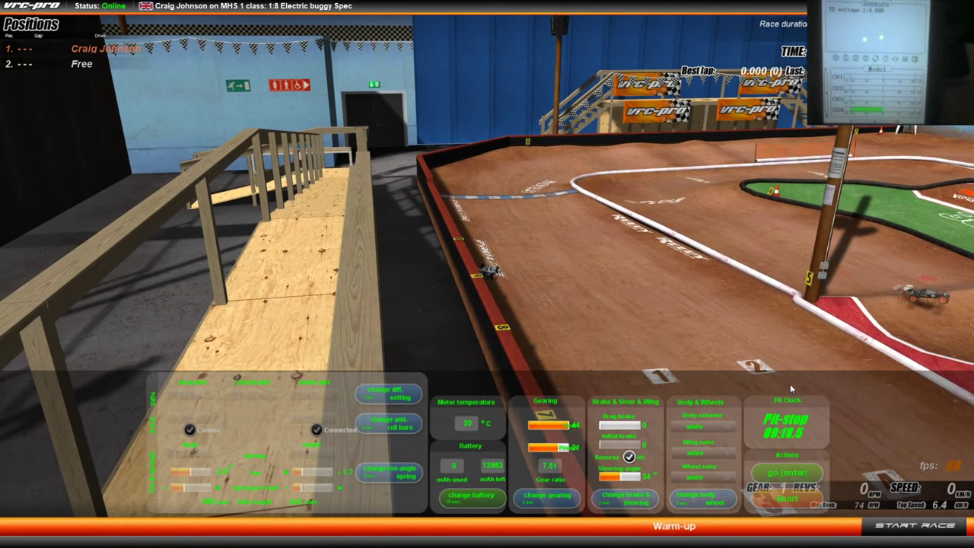
{"action": "left_click", "coordinate": [787, 467]}
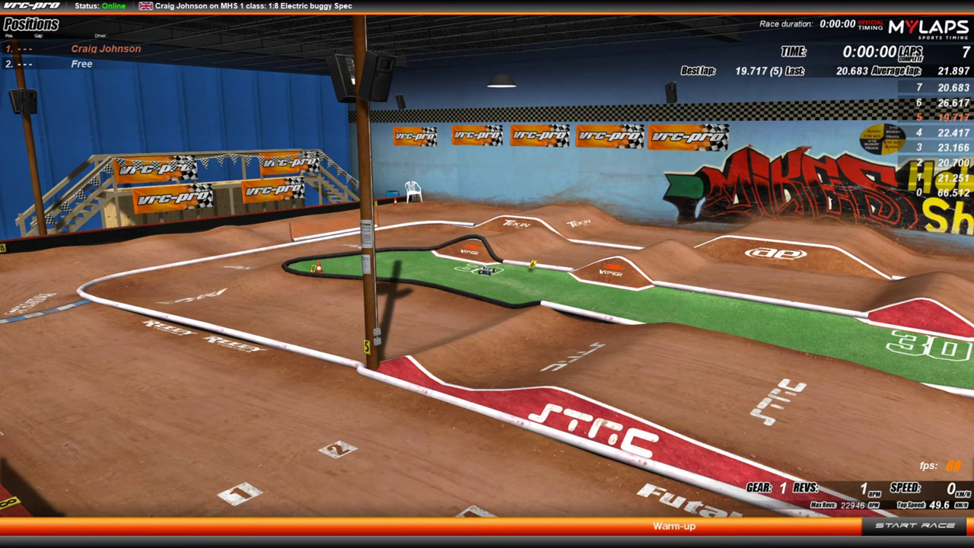
- Leave the track to end the practice session
{"action": "key", "text": "Escape"}
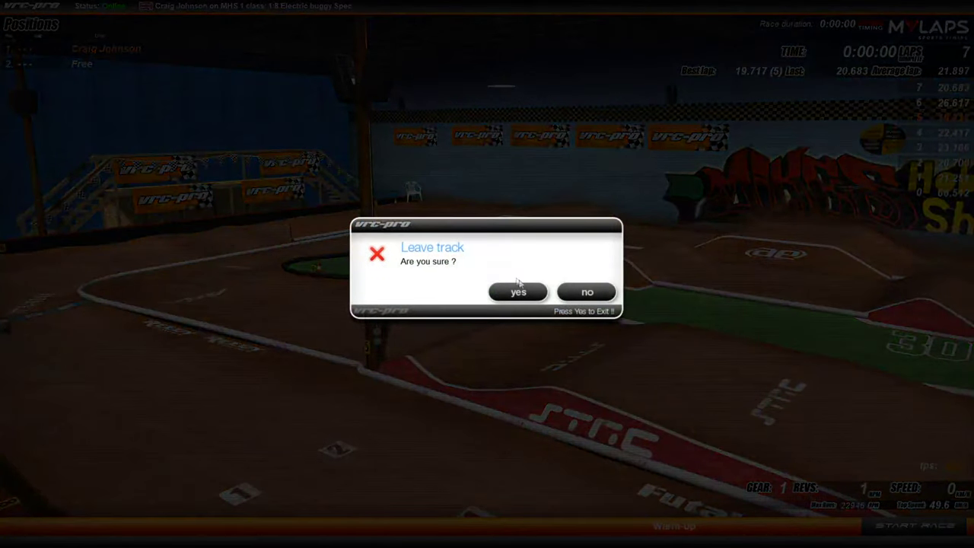
{"action": "left_click", "coordinate": [517, 293]}
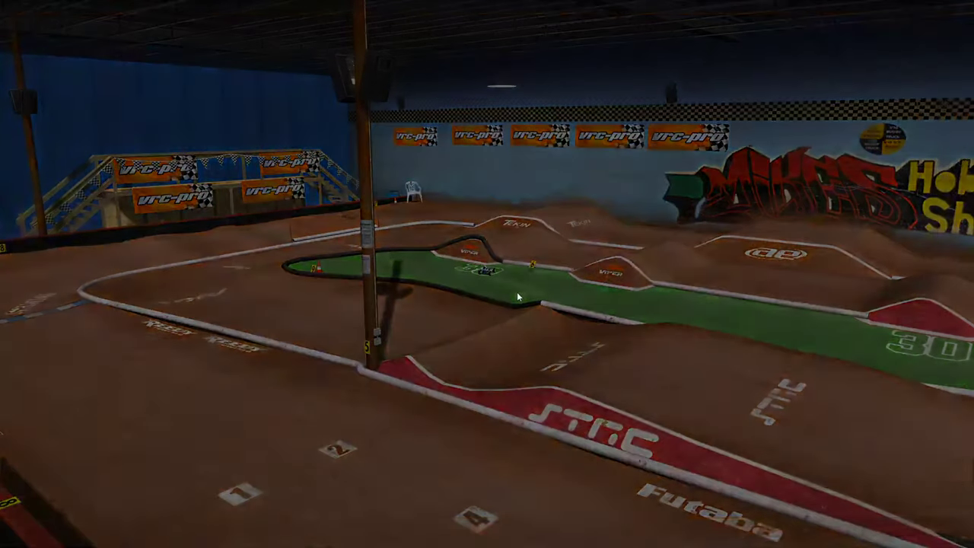